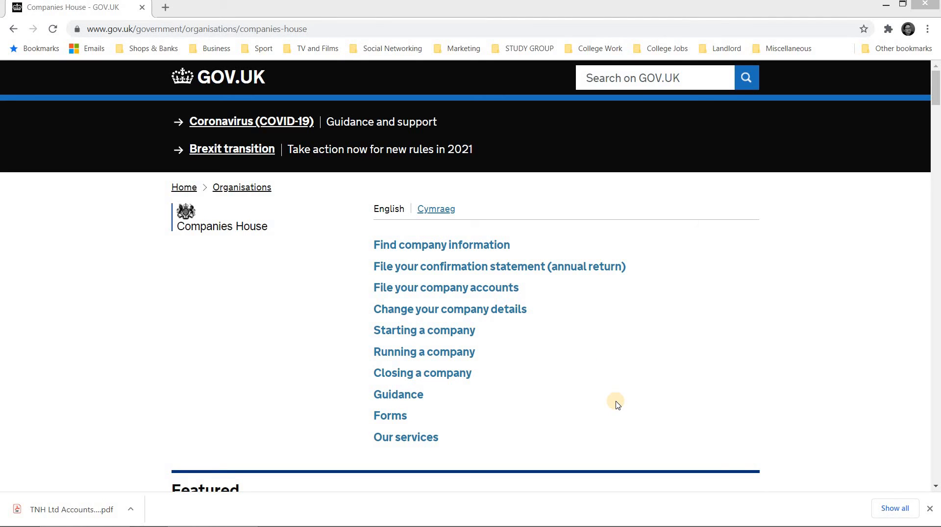
Step: Open the Find company information service from the Companies House page and start it to reach the register search
left_click(465, 244)
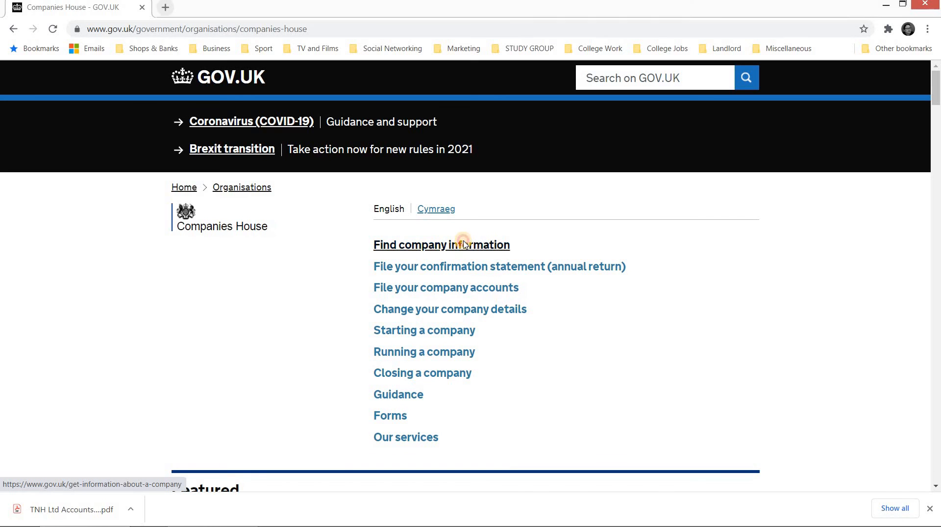
scroll(485, 436, "down", 3)
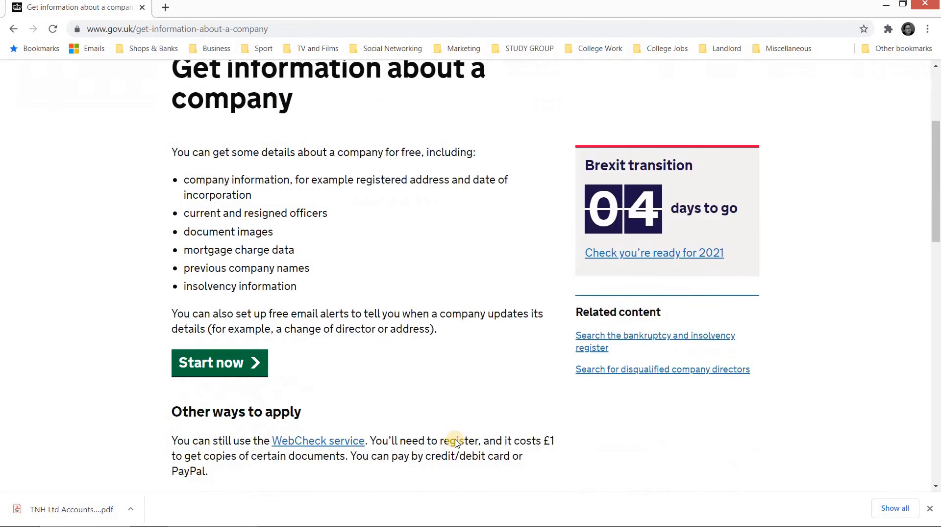
scroll(455, 442, "down", 1)
left_click(211, 304)
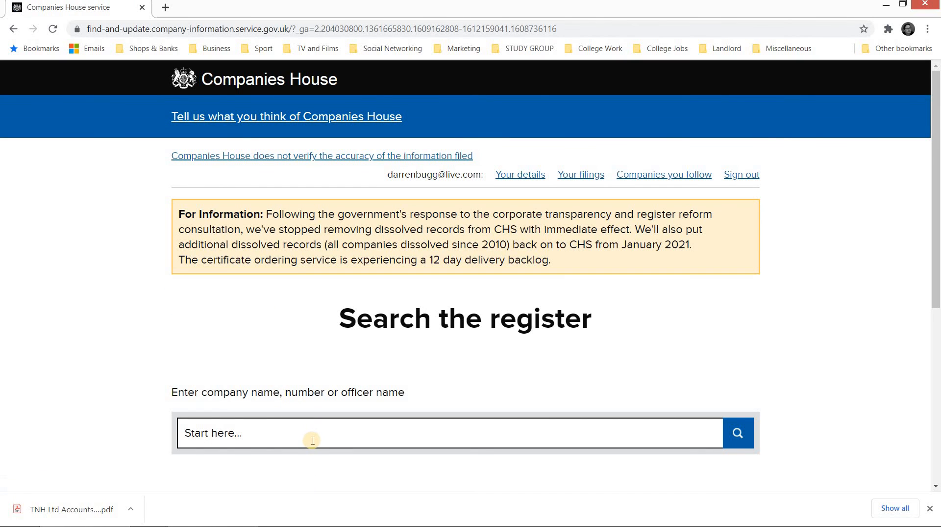
Step: Search the register by the company's registration number and open the record for The News Hound Limited
left_click(313, 440)
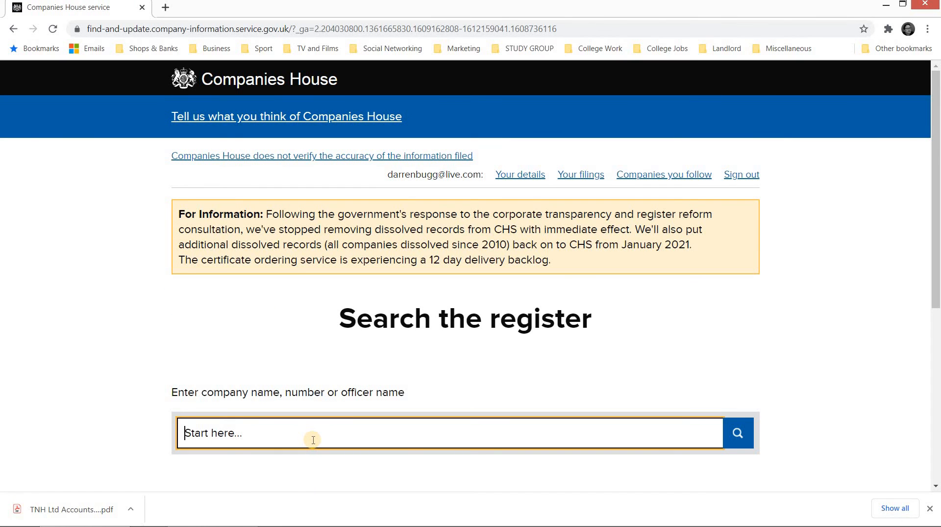
type("05925607")
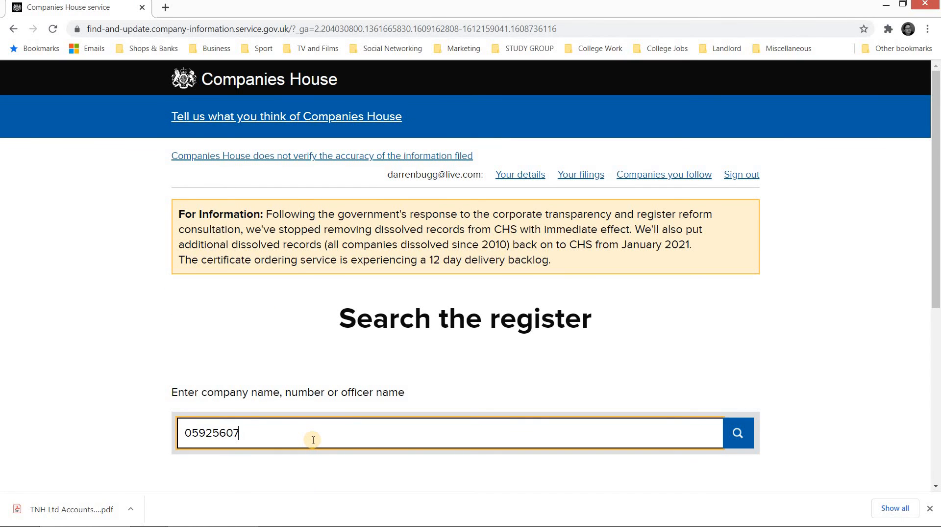
left_click(745, 433)
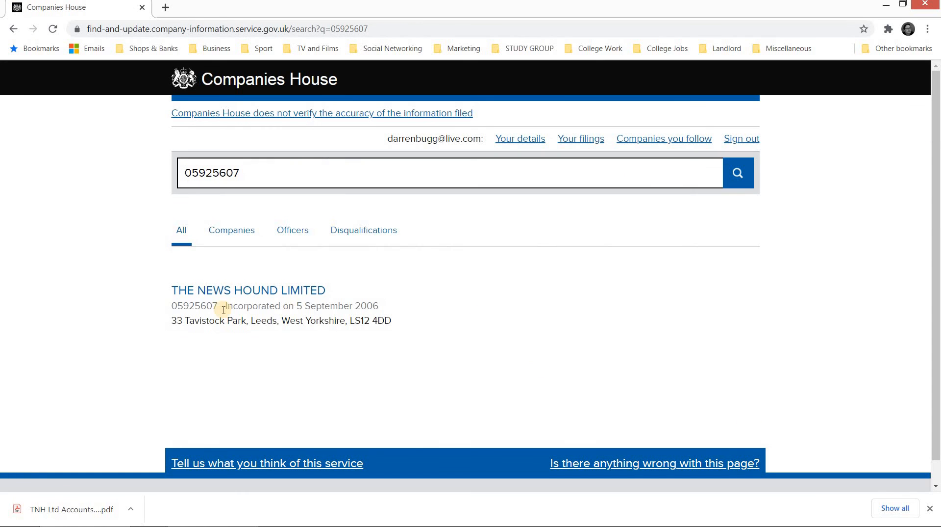
left_click(216, 295)
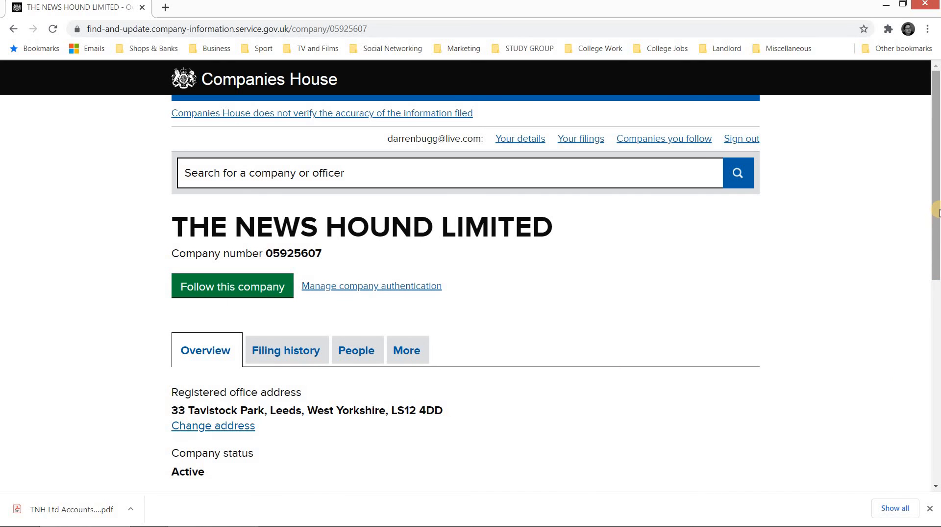
Step: Review the company overview, including registered office, status, accounts due dates, confirmation statement and nature of business
scroll(935, 212, "down", 2)
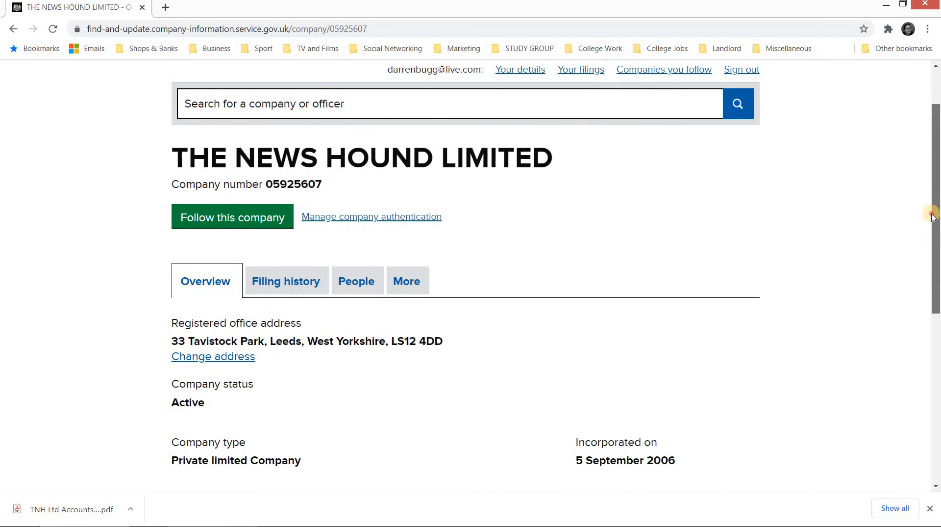
scroll(588, 331, "up", 2)
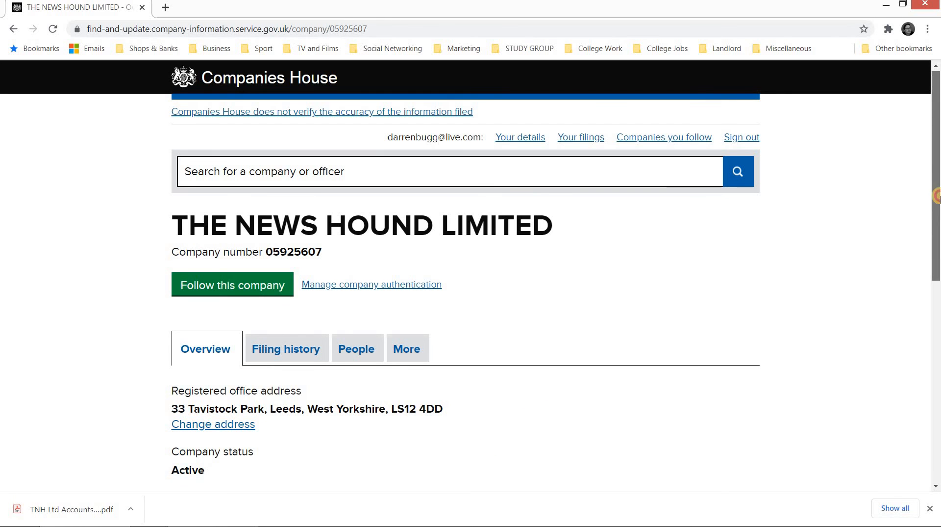
scroll(936, 253, "down", 8)
left_click_drag(937, 342, 930, 194)
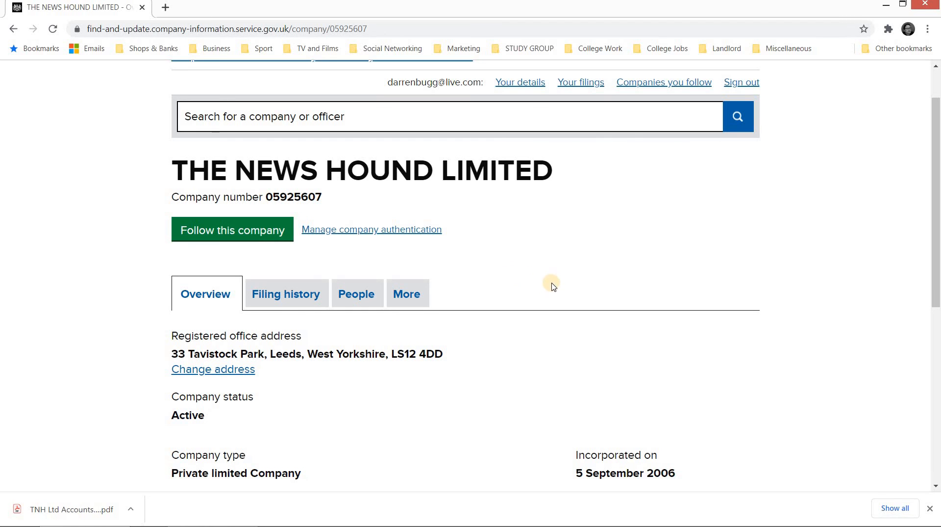
left_click_drag(936, 161, 932, 263)
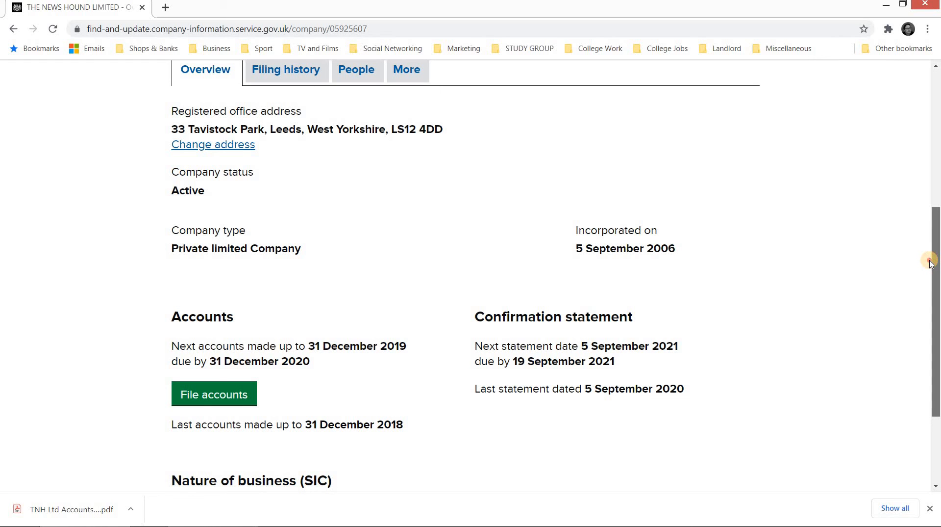
left_click_drag(931, 263, 811, 306)
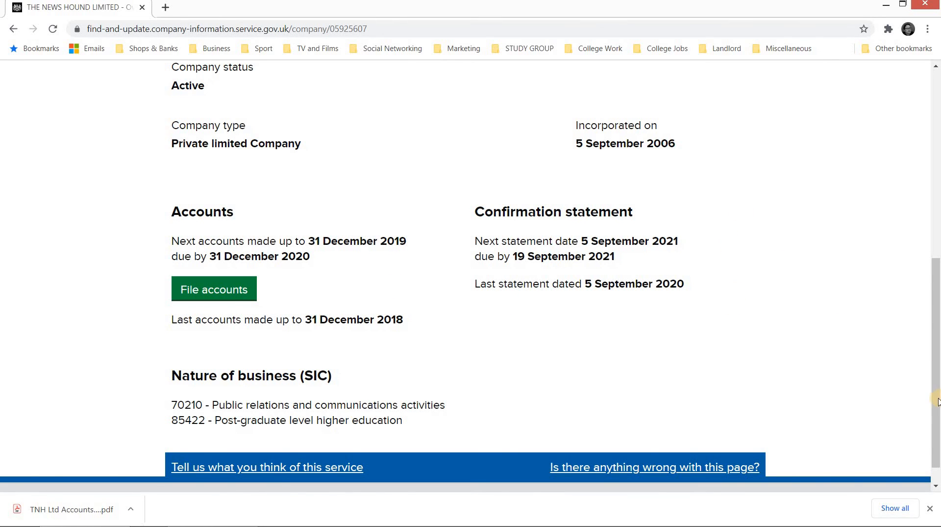
left_click_drag(936, 260, 939, 140)
scroll(938, 139, "up", 3)
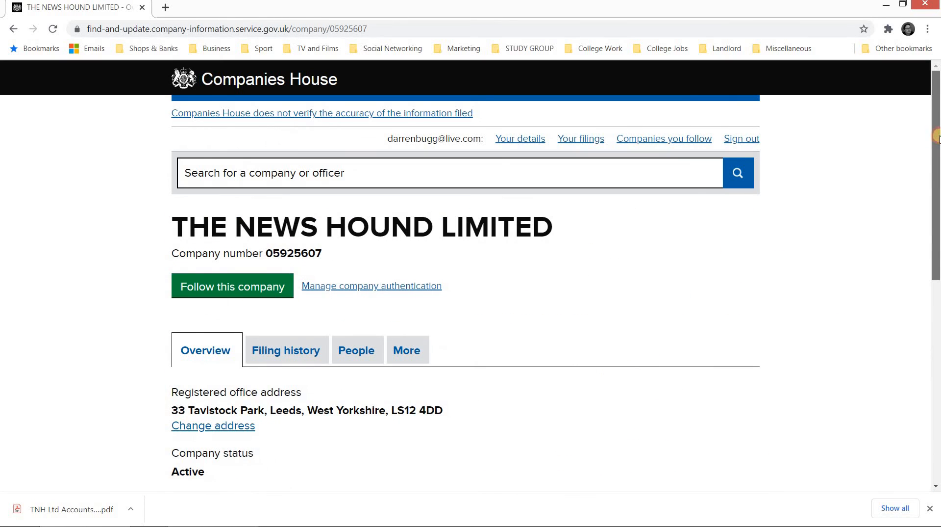
left_click_drag(937, 232, 935, 429)
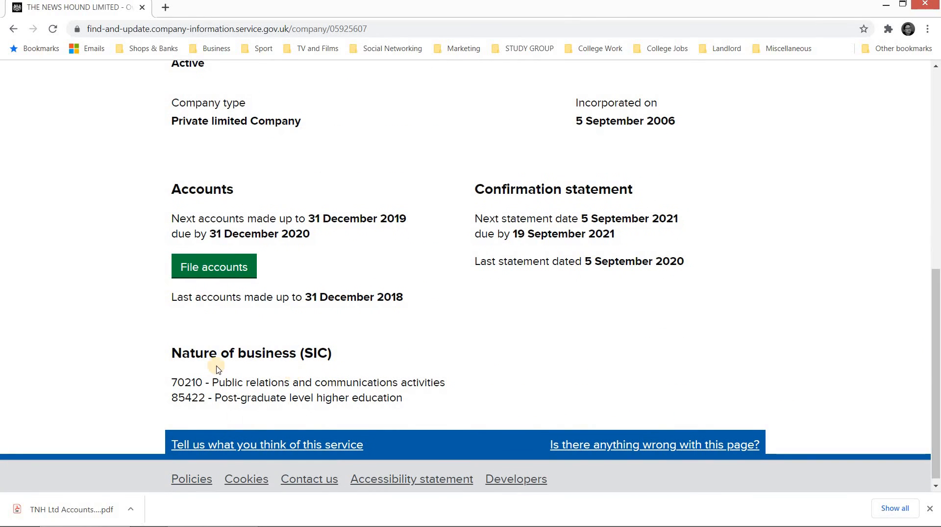
Step: Start filing the company accounts and answer No to also filing corporation tax with HMRC
left_click(227, 268)
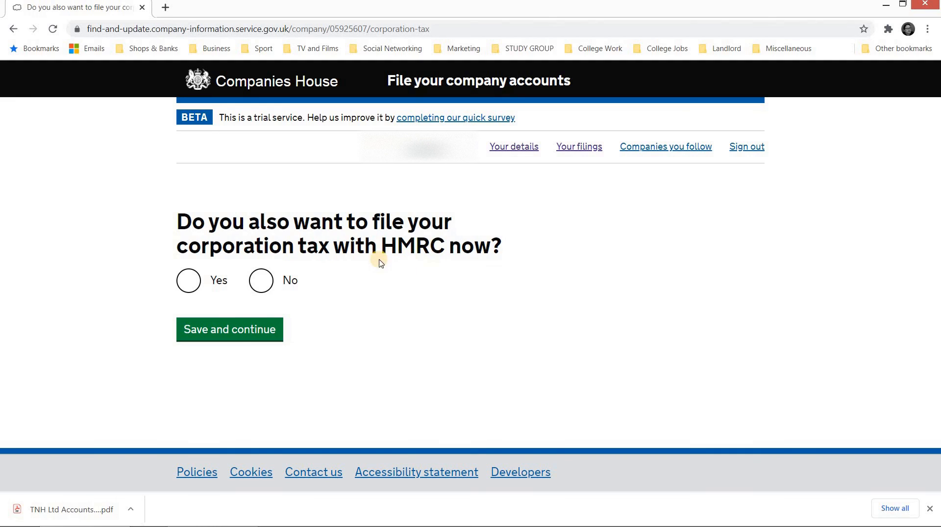
left_click(261, 280)
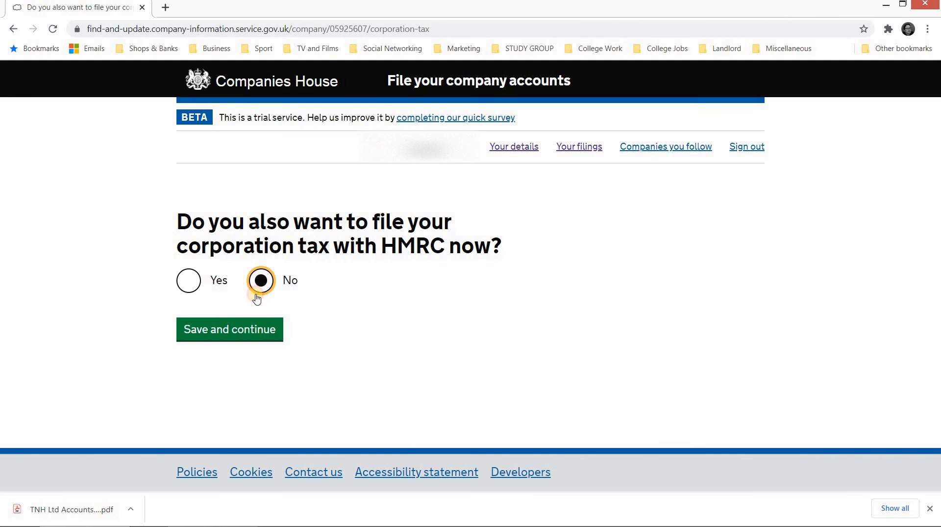
left_click(230, 329)
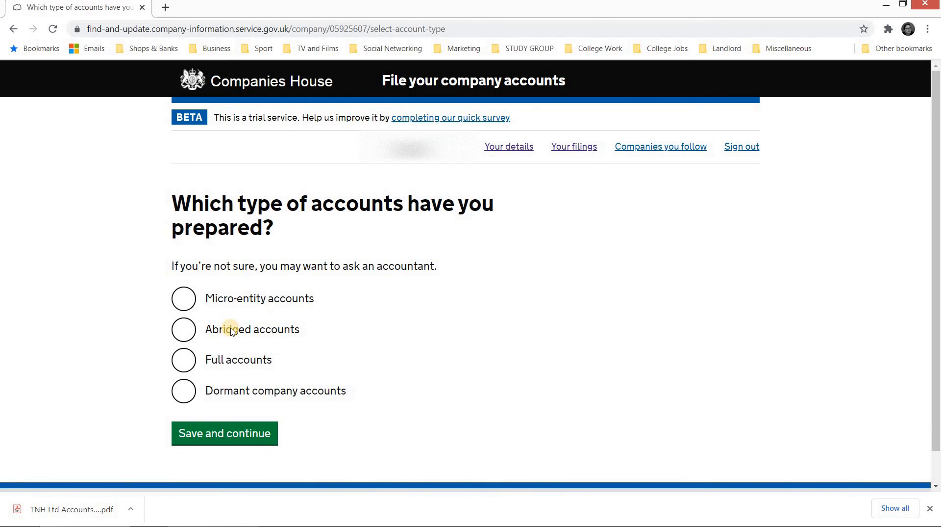
Step: Choose Micro-entity accounts as the type of accounts prepared and continue past the eligibility criteria
left_click(183, 305)
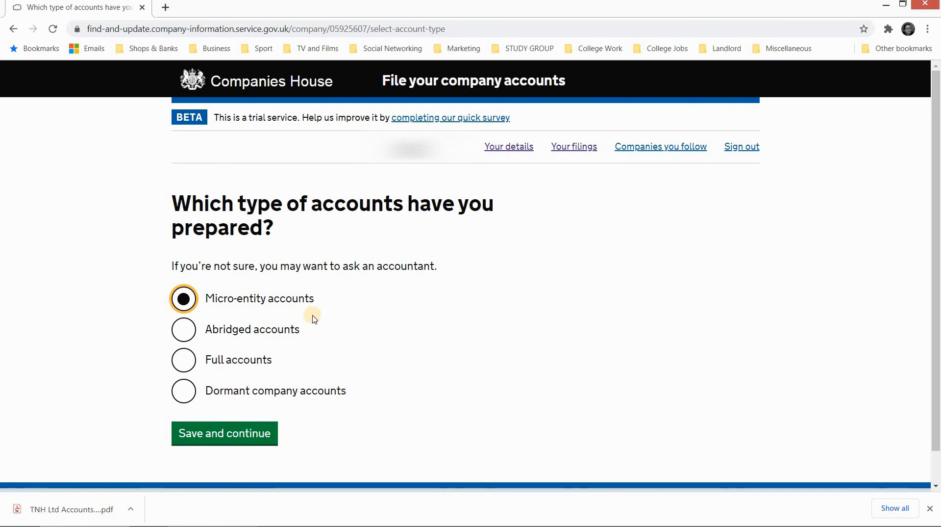
left_click(226, 435)
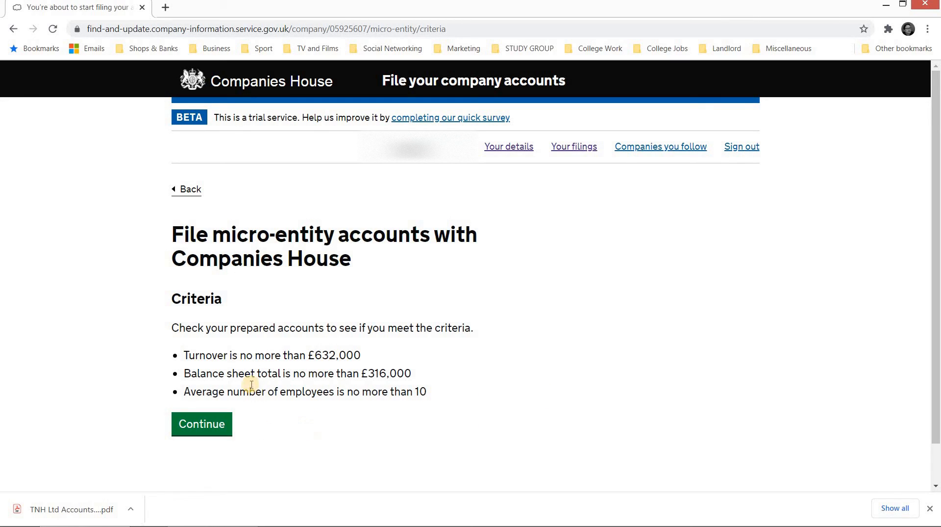
left_click(204, 423)
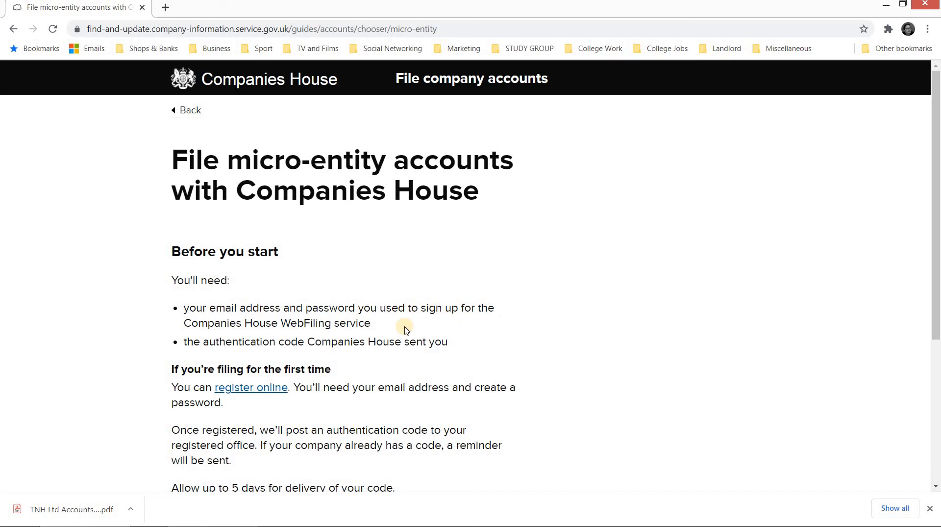
Step: Read the Before you start requirements, highlighting the WebFiling service and the delivery time for the authentication code
left_click_drag(286, 324, 385, 328)
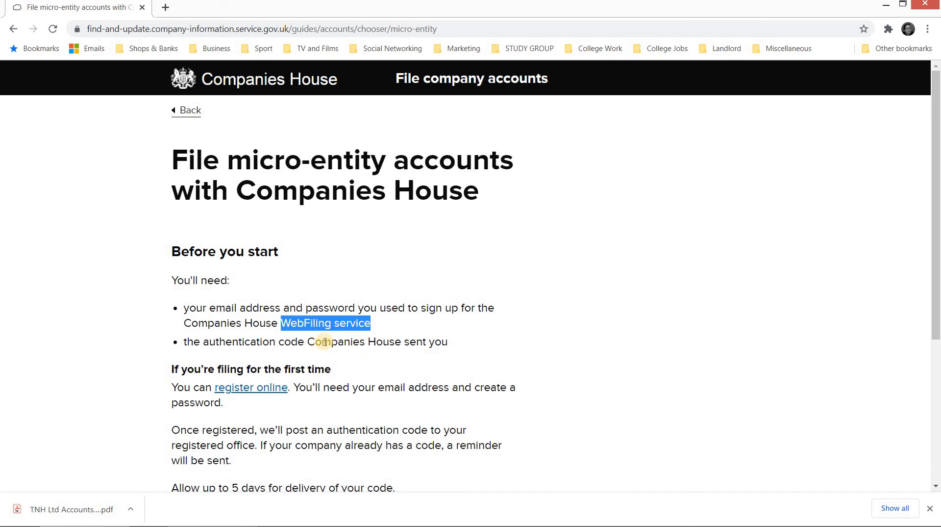
left_click_drag(183, 323, 289, 323)
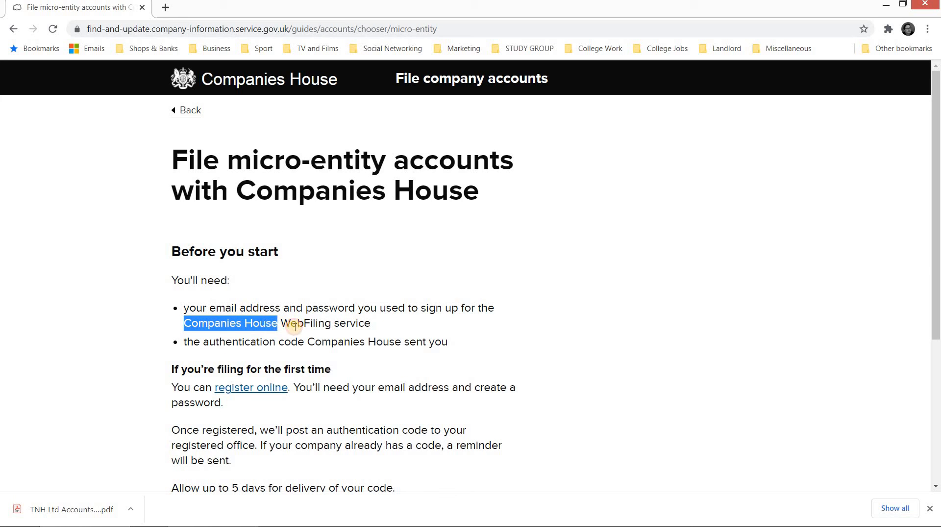
left_click_drag(938, 276, 937, 381)
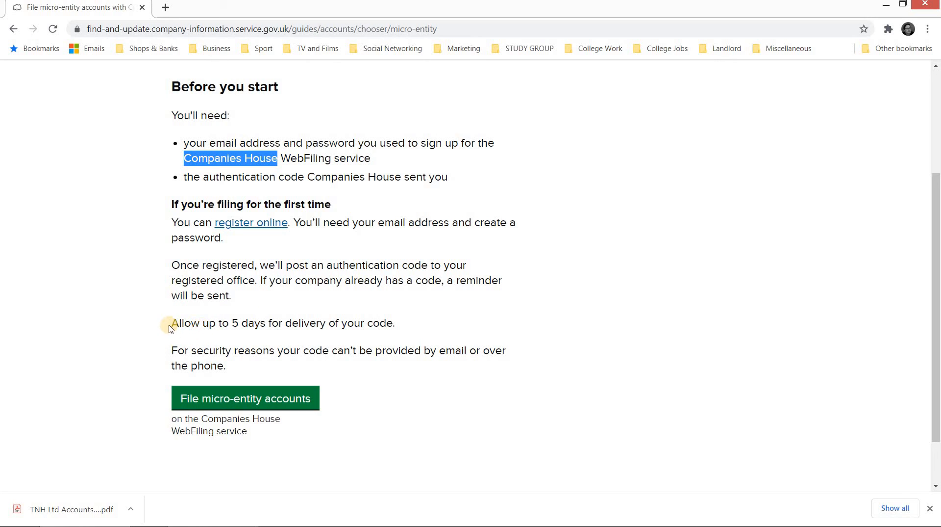
left_click_drag(174, 323, 411, 322)
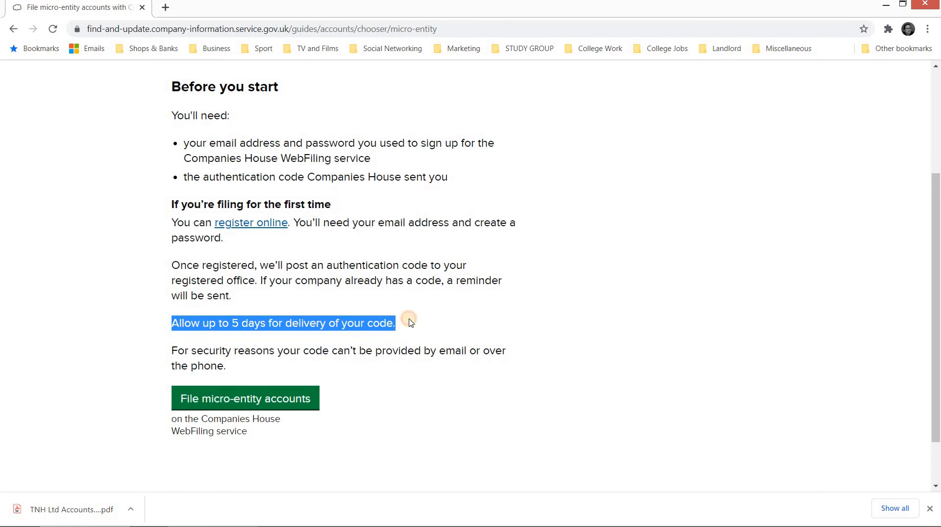
left_click(239, 322)
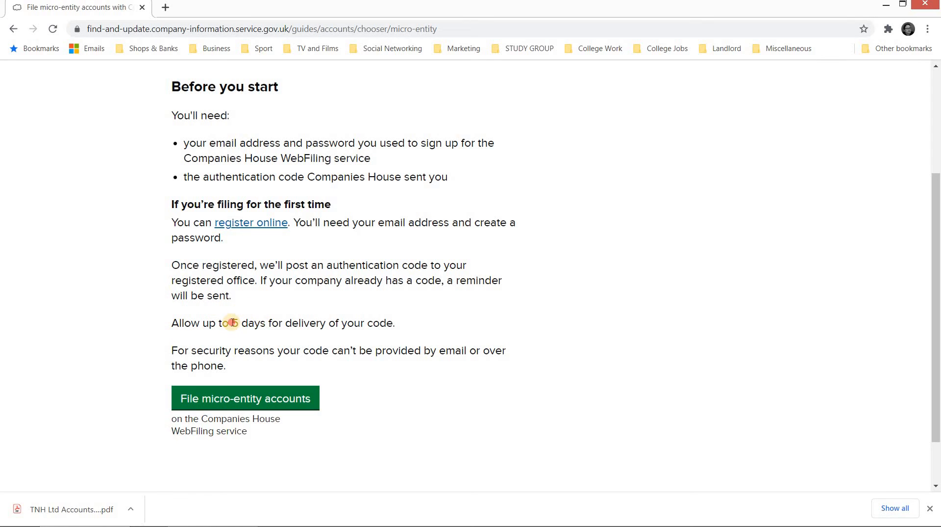
left_click_drag(231, 322, 268, 321)
left_click(372, 311)
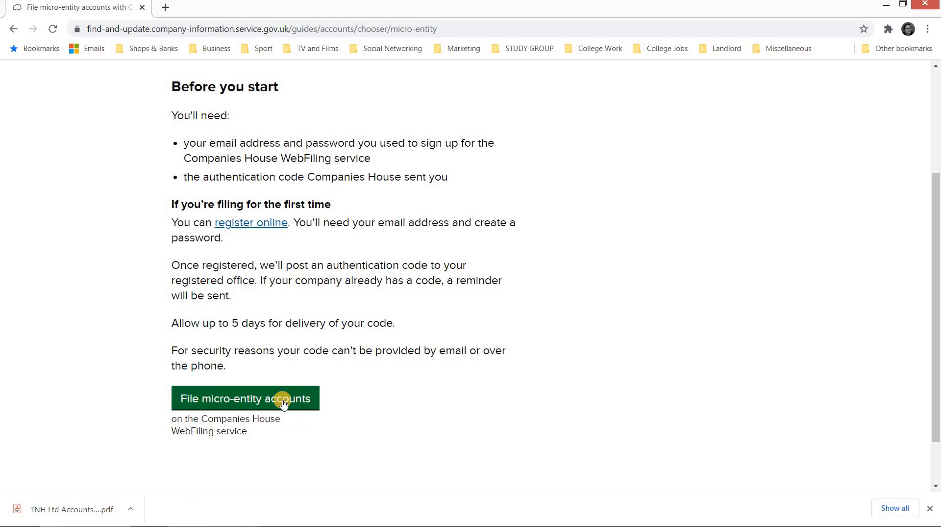
Step: Proceed to file micro-entity accounts and sign in to Companies House WebFiling with the account e-mail address and password
left_click(242, 399)
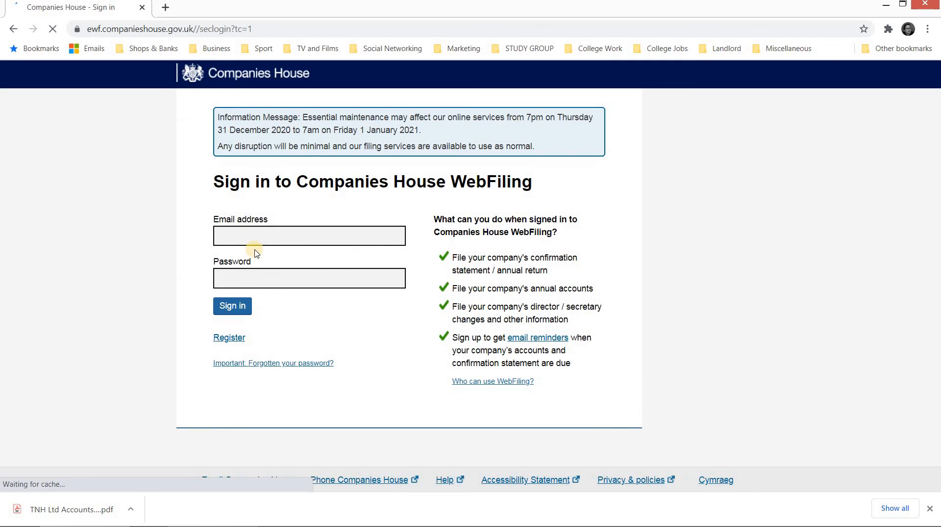
left_click(254, 235)
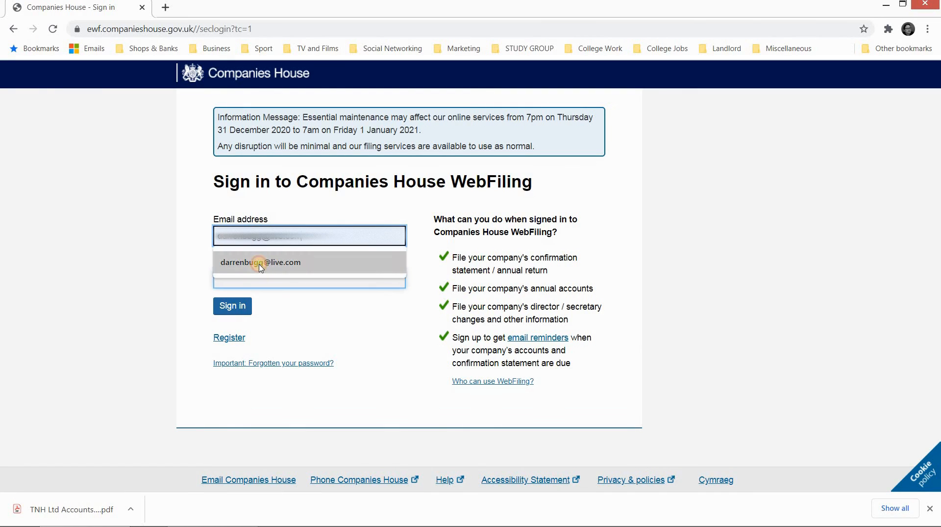
left_click(260, 265)
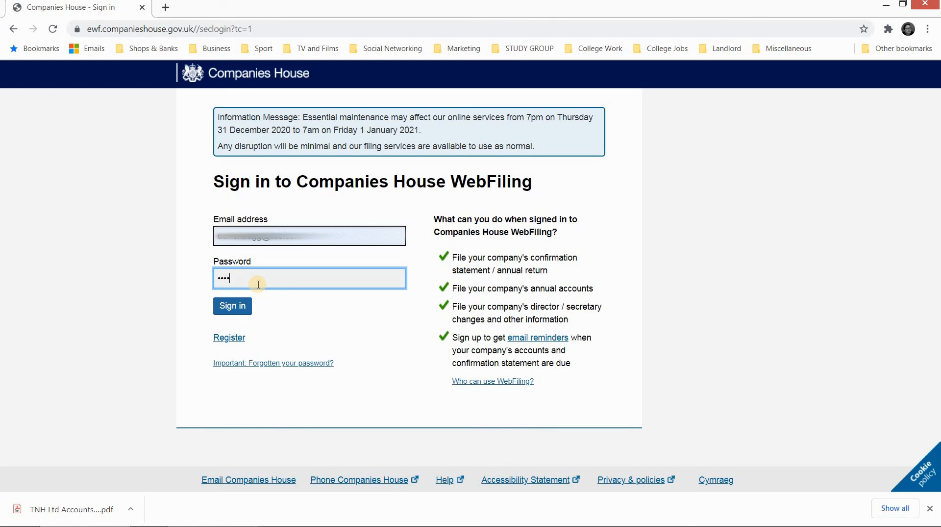
type("1")
left_click(231, 305)
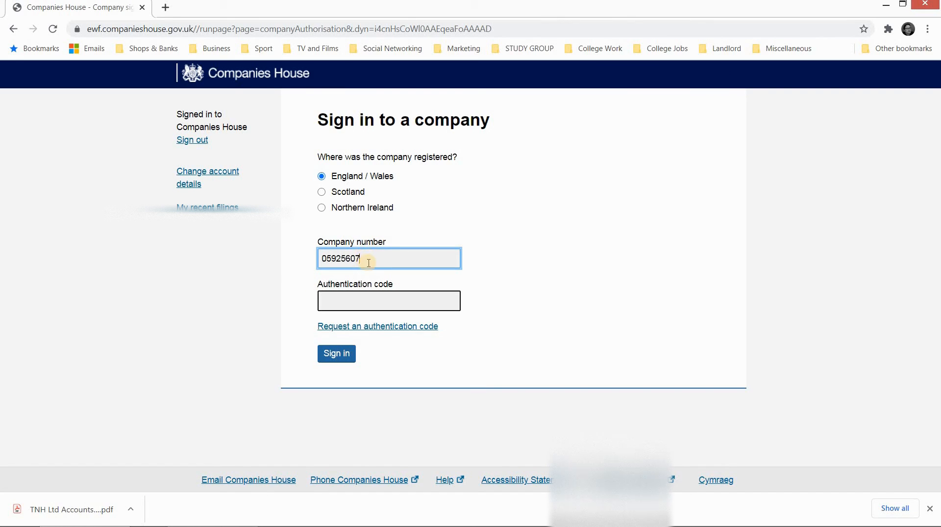
Step: Sign in to the company with its company number and authentication code
left_click(367, 301)
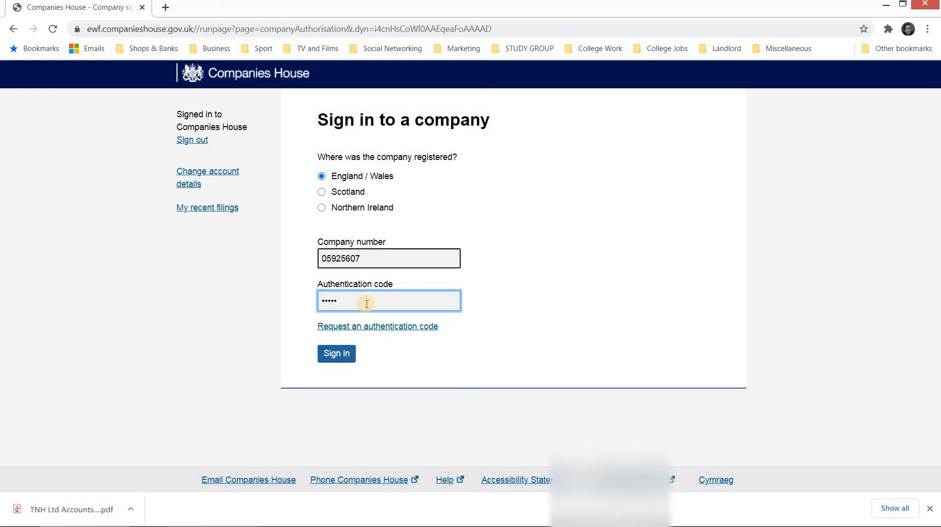
type("a")
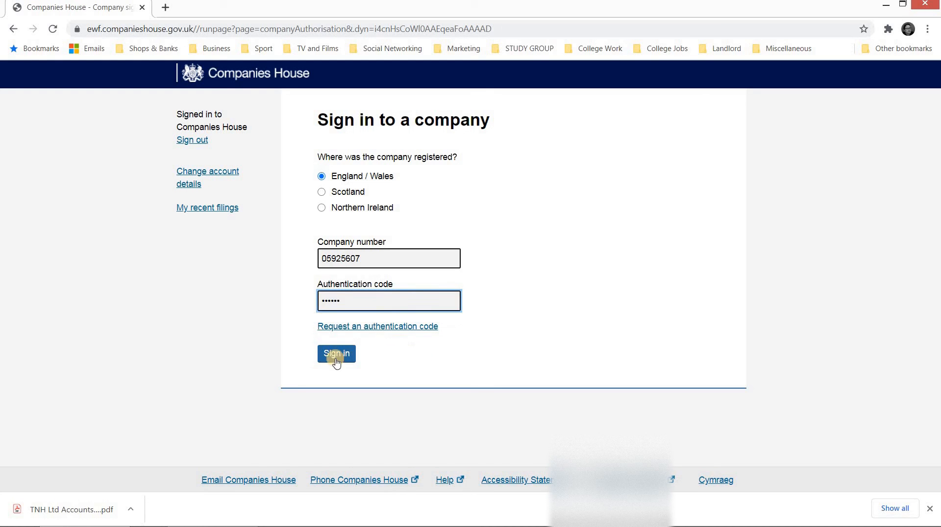
left_click(335, 357)
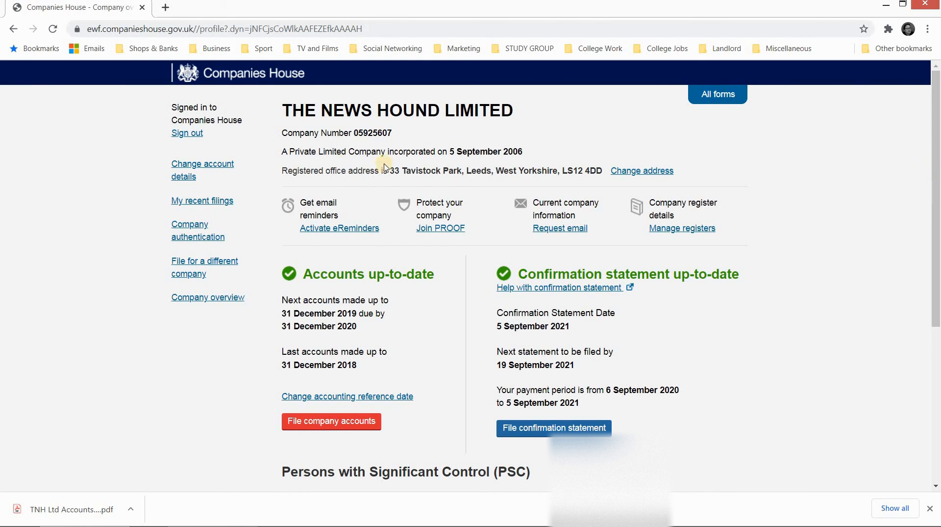
Step: Look over the WebFiling company page, checking the accounts, confirmation statement and Persons with Significant Control sections
left_click_drag(935, 231, 936, 264)
scroll(833, 227, "up", 2)
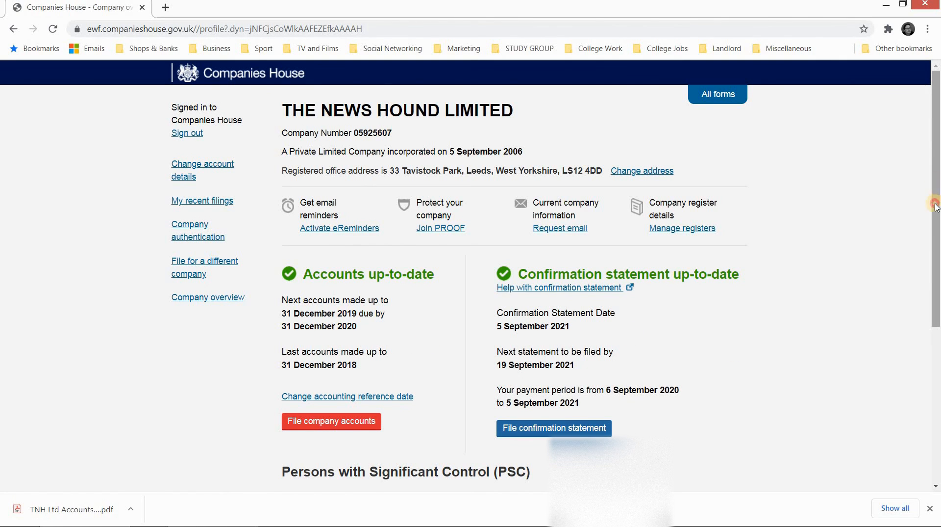
left_click_drag(936, 204, 936, 240)
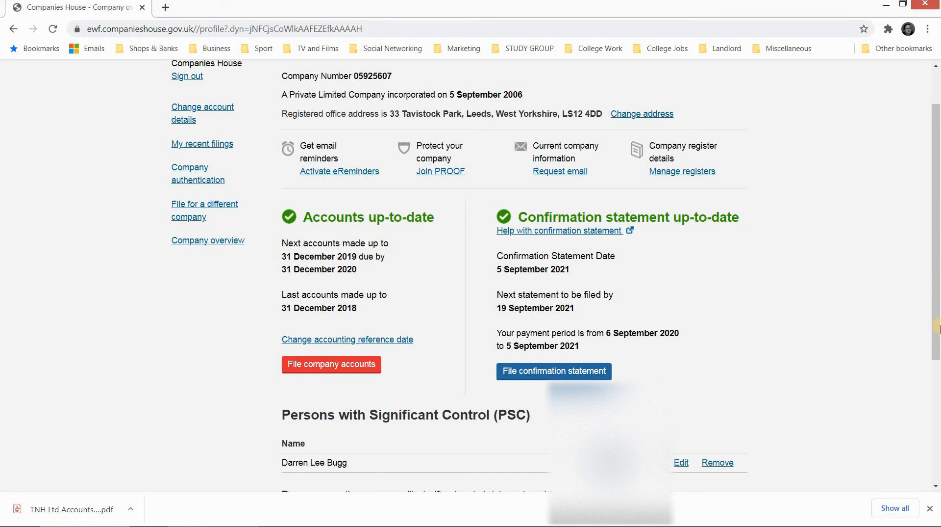
Step: Start filing the company accounts and choose Micro-entity Accounts as the accounts type
left_click_drag(937, 226, 300, 206)
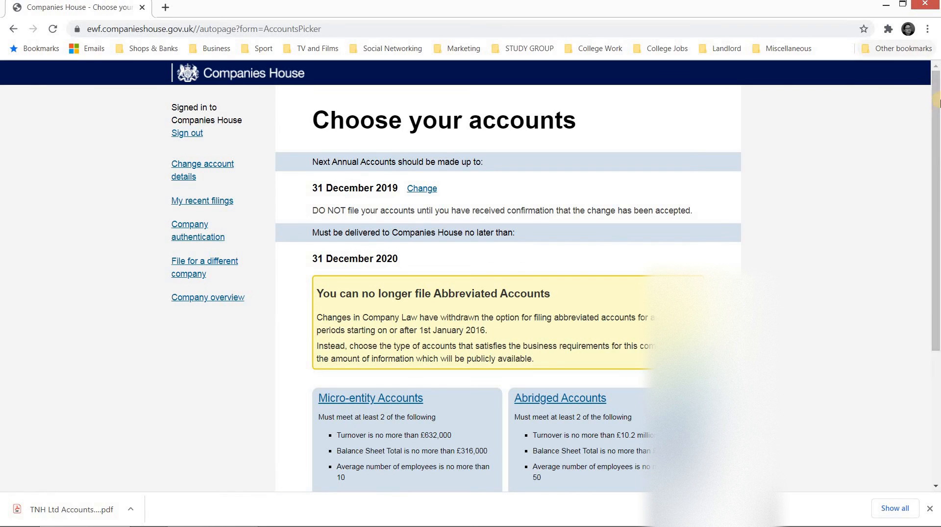
left_click_drag(938, 103, 938, 196)
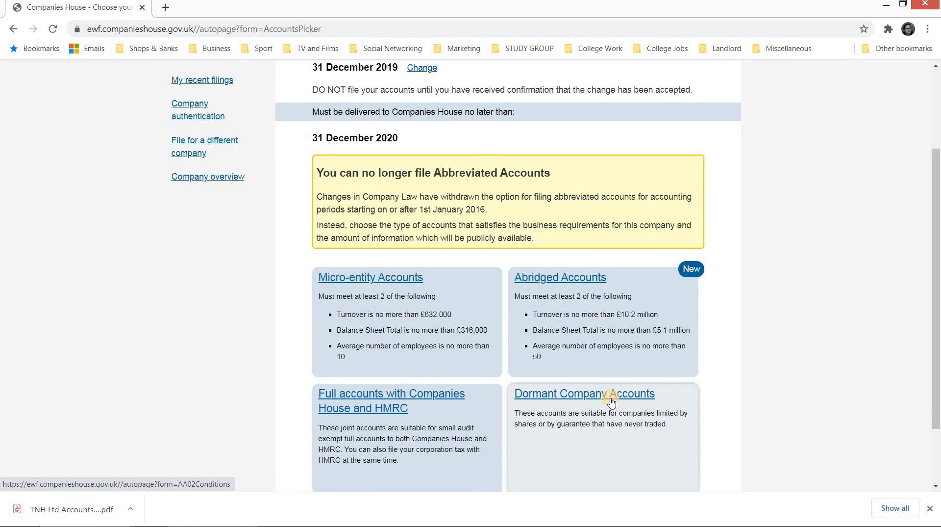
left_click(384, 278)
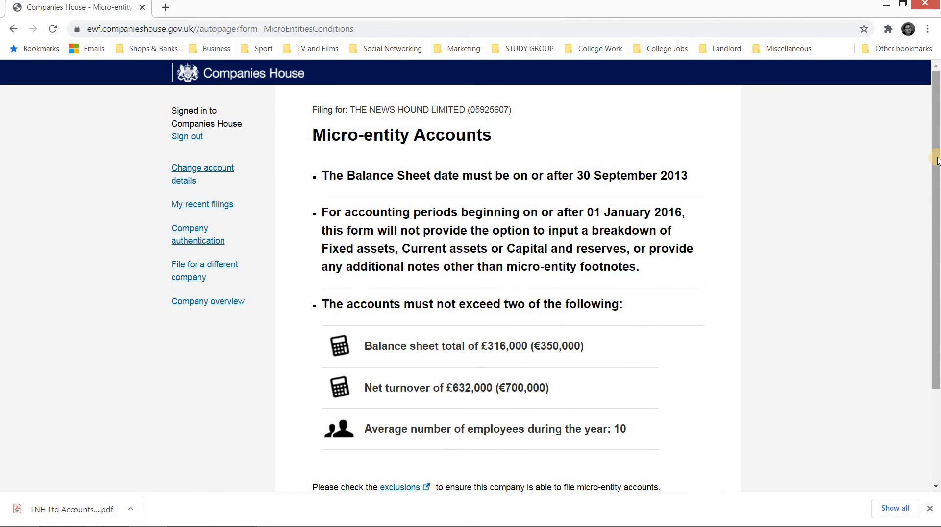
Step: Review the conditions for micro-entity accounts and proceed to the micro-entity balance sheet form
mouse_move(936, 157)
left_mouse_down()
mouse_move(937, 205)
mouse_move(933, 173)
left_mouse_up()
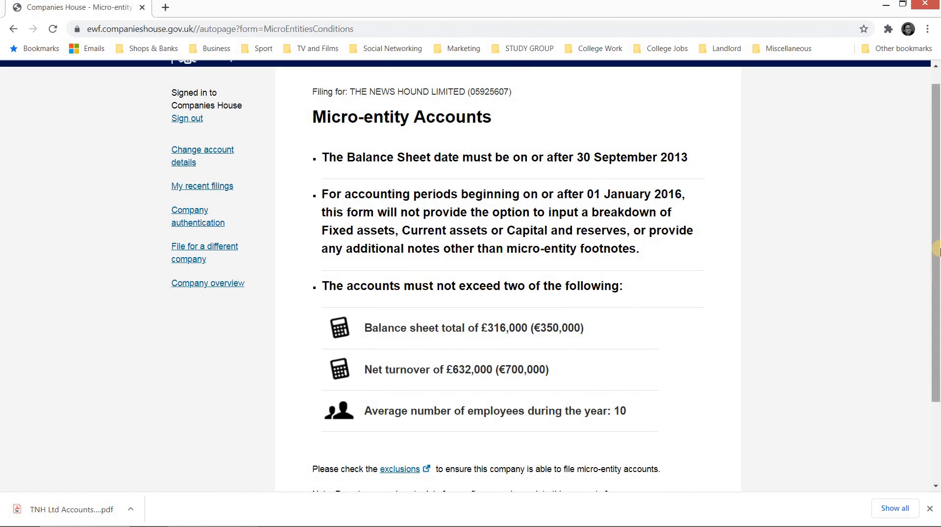
left_click_drag(937, 227, 889, 328)
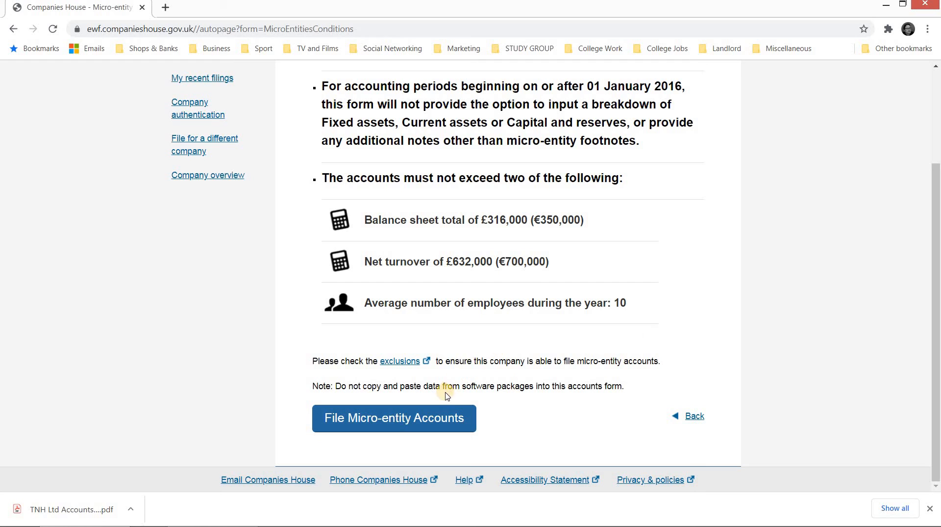
left_click(388, 421)
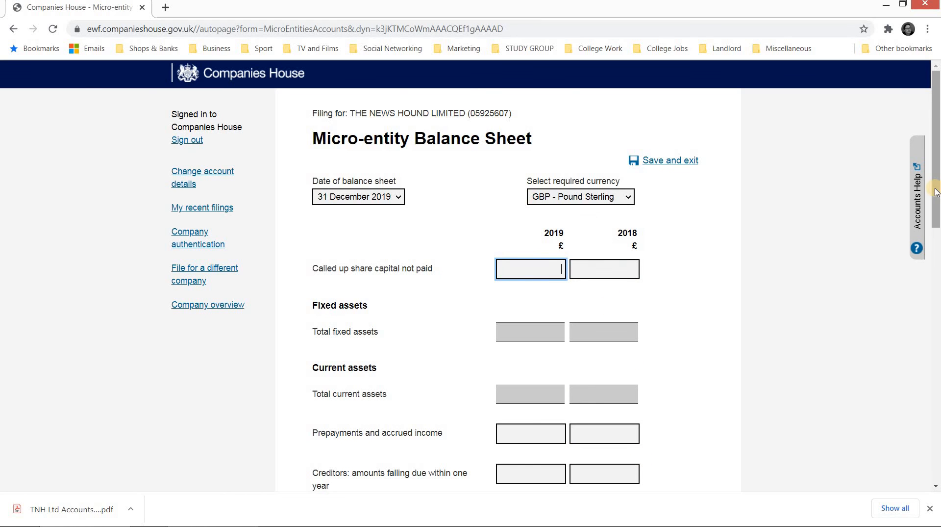
Step: Confirm all four balance sheet statements: section 477 exemption, no audit required under section 476, directors' responsibilities and micro-entity provisions
left_click_drag(936, 192, 938, 419)
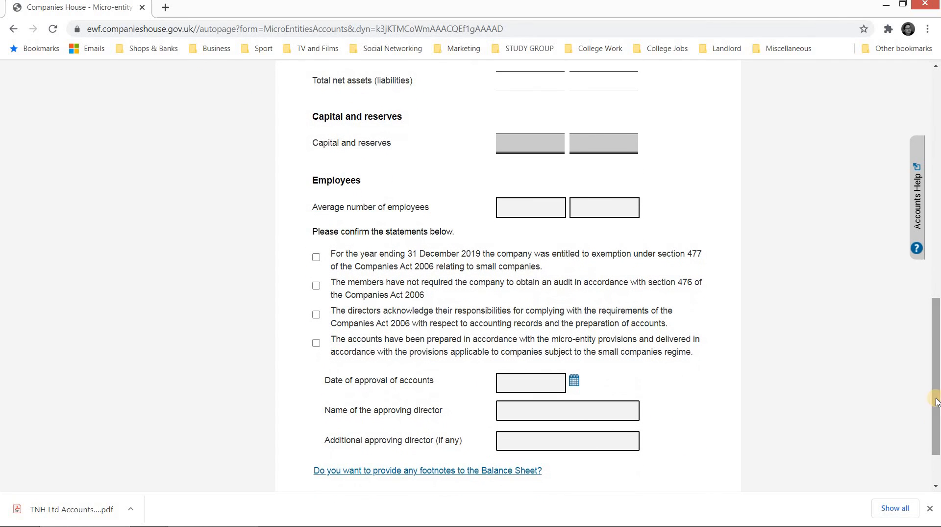
left_click(316, 259)
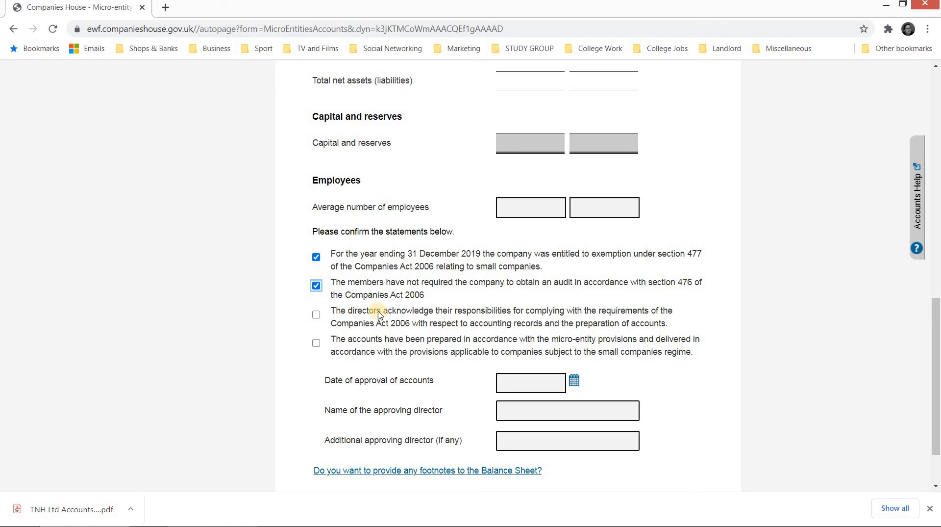
left_click(316, 314)
left_click(316, 342)
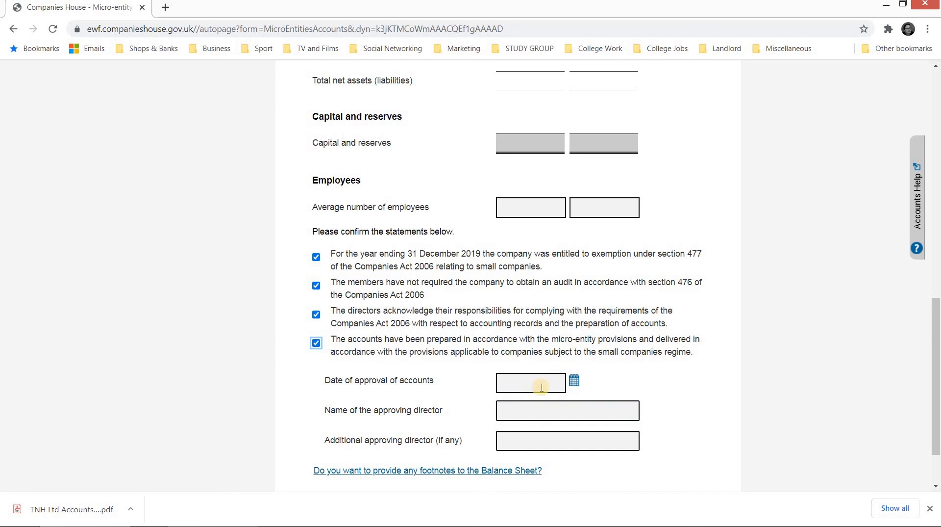
Step: Look over the whole micro-entity balance sheet form, from the balance sheet date and asset fields to the employee, approval and footnote entries
scroll(720, 400, "down", 1)
scroll(726, 401, "down", 1)
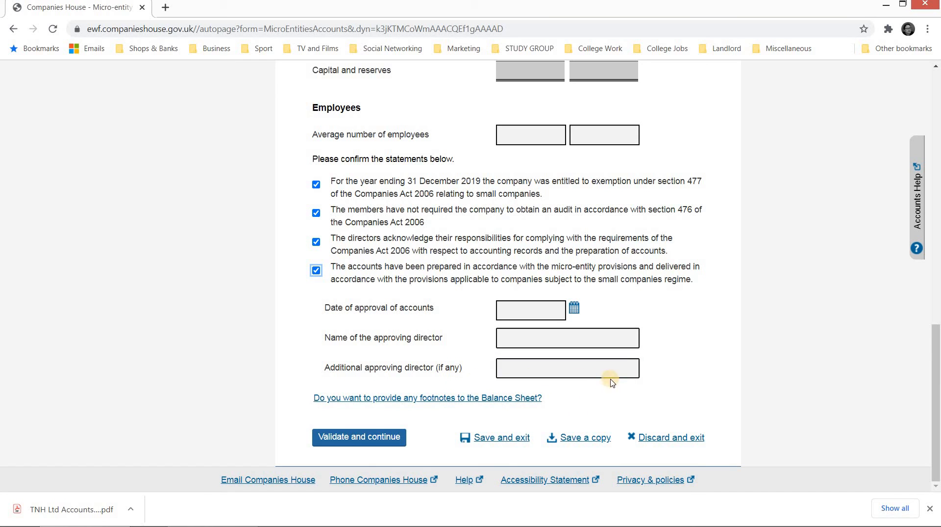
left_click(594, 374)
left_click(934, 411)
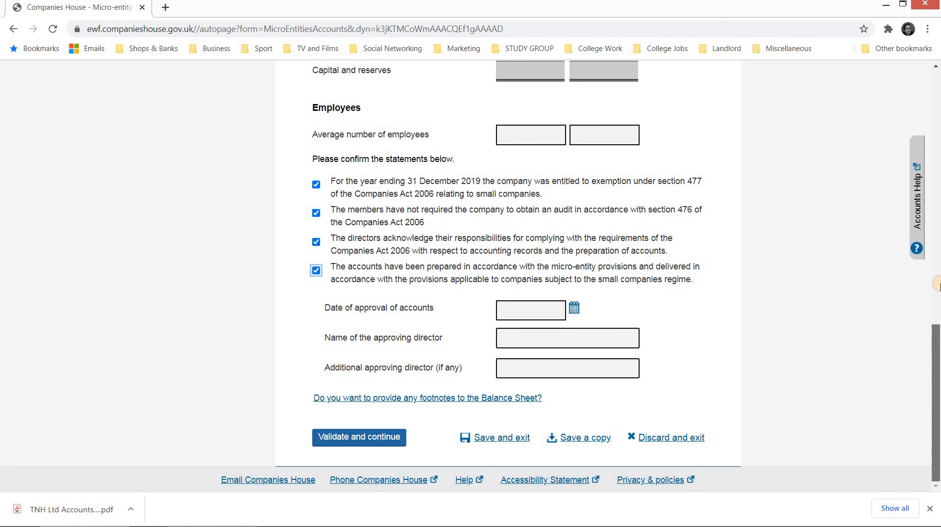
left_click(938, 130)
left_click(938, 130)
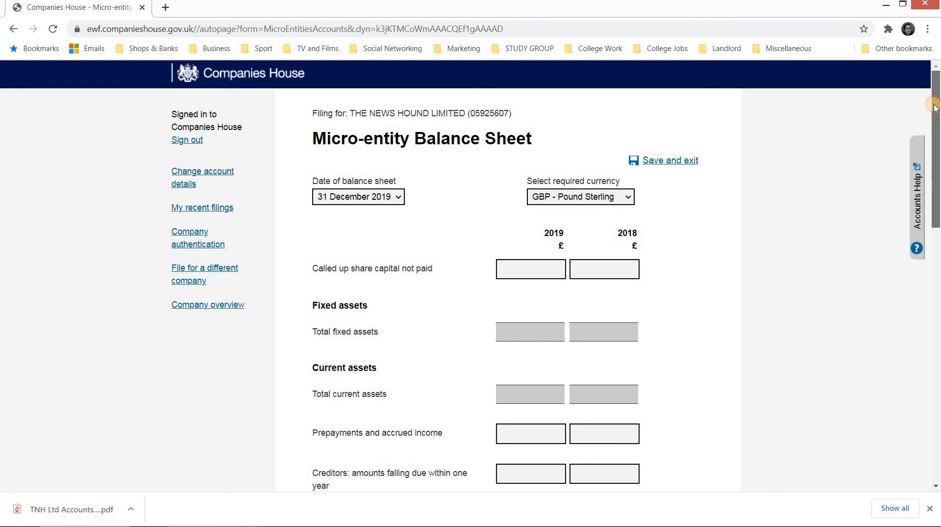
left_click_drag(935, 107, 884, 340)
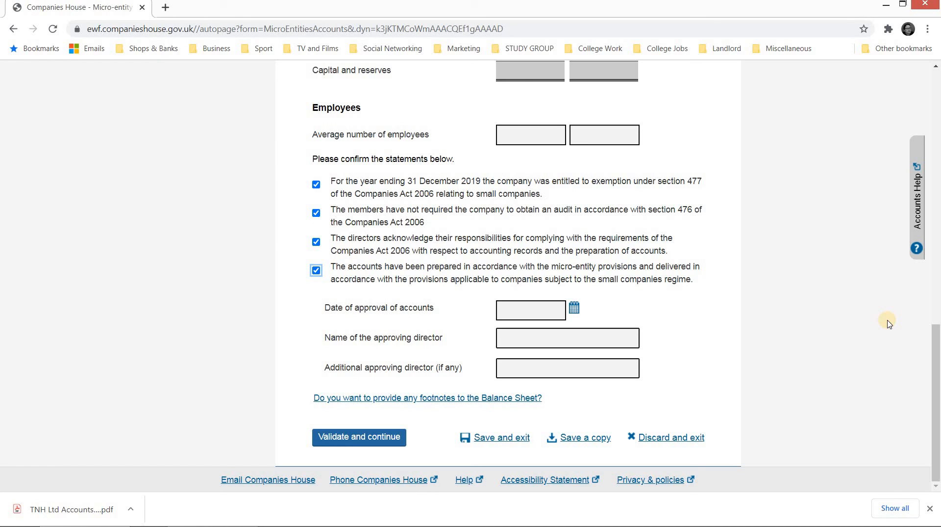
left_click(936, 357)
left_click_drag(936, 357, 938, 104)
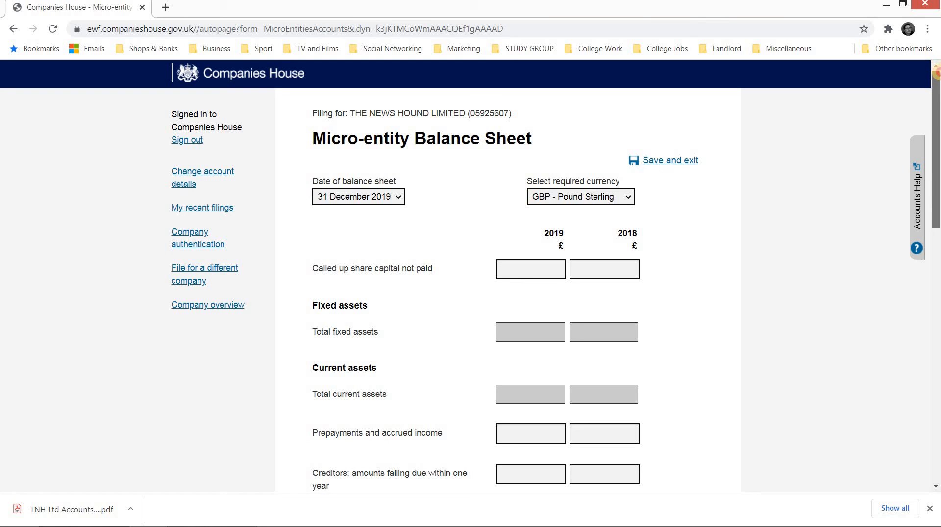
left_click_drag(928, 138, 936, 418)
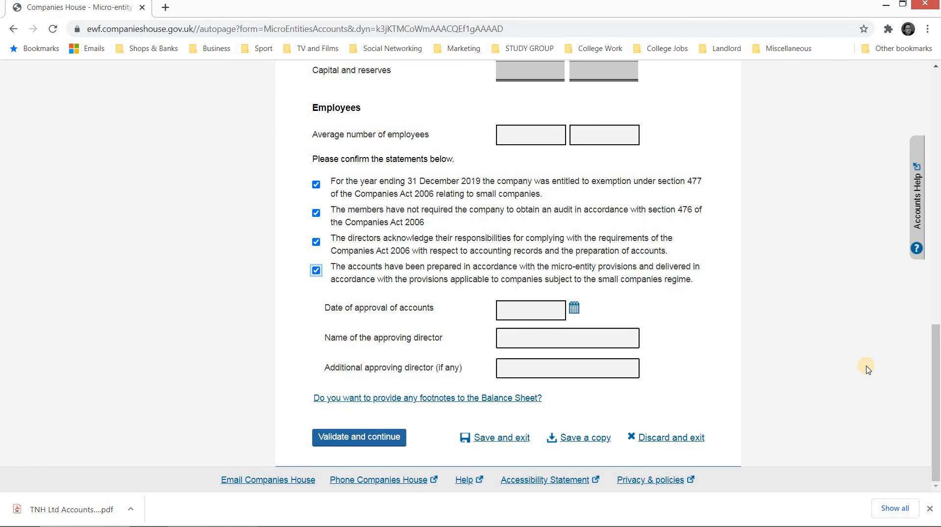
left_click_drag(936, 371, 926, 486)
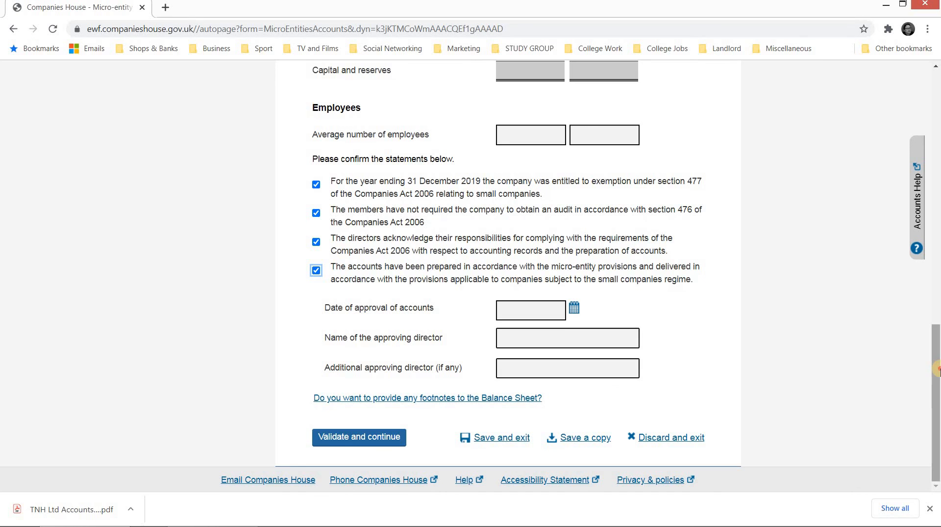
left_click_drag(938, 366, 877, 434)
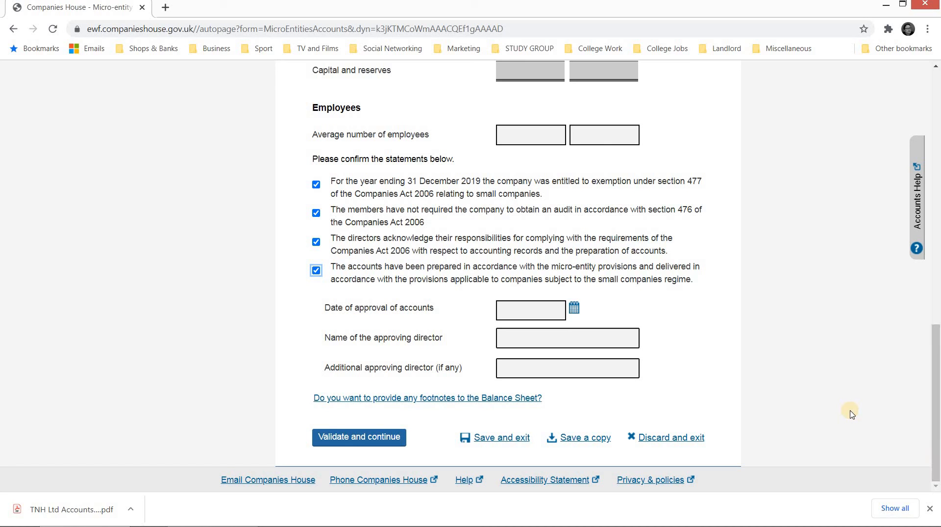